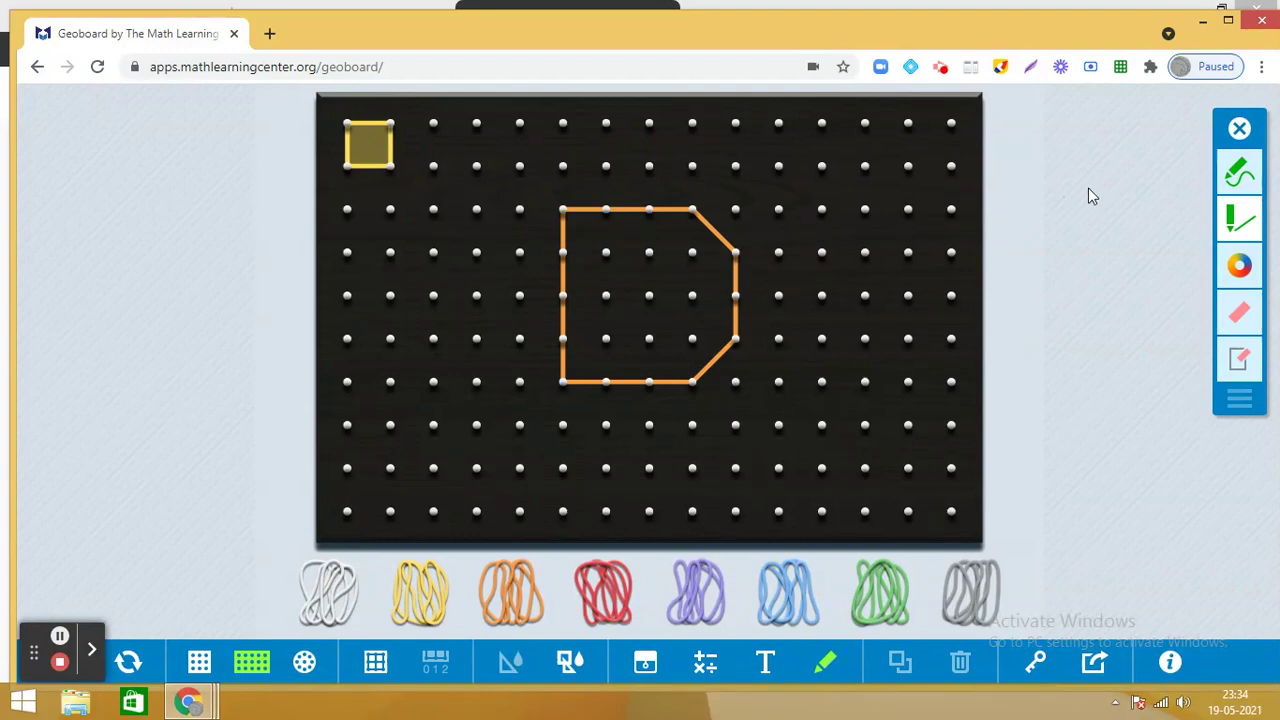
Write a green 1 freehand inside the yellow unit square.
click(1237, 176)
click(1237, 176)
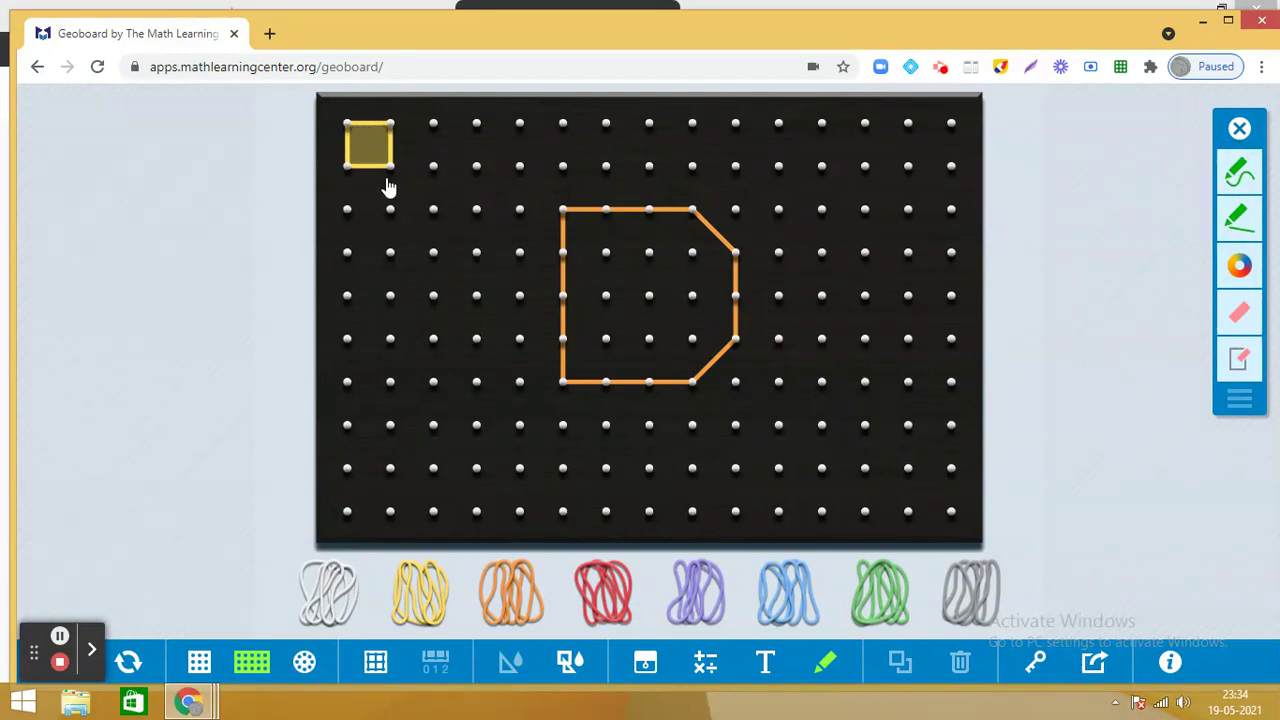
click(1237, 176)
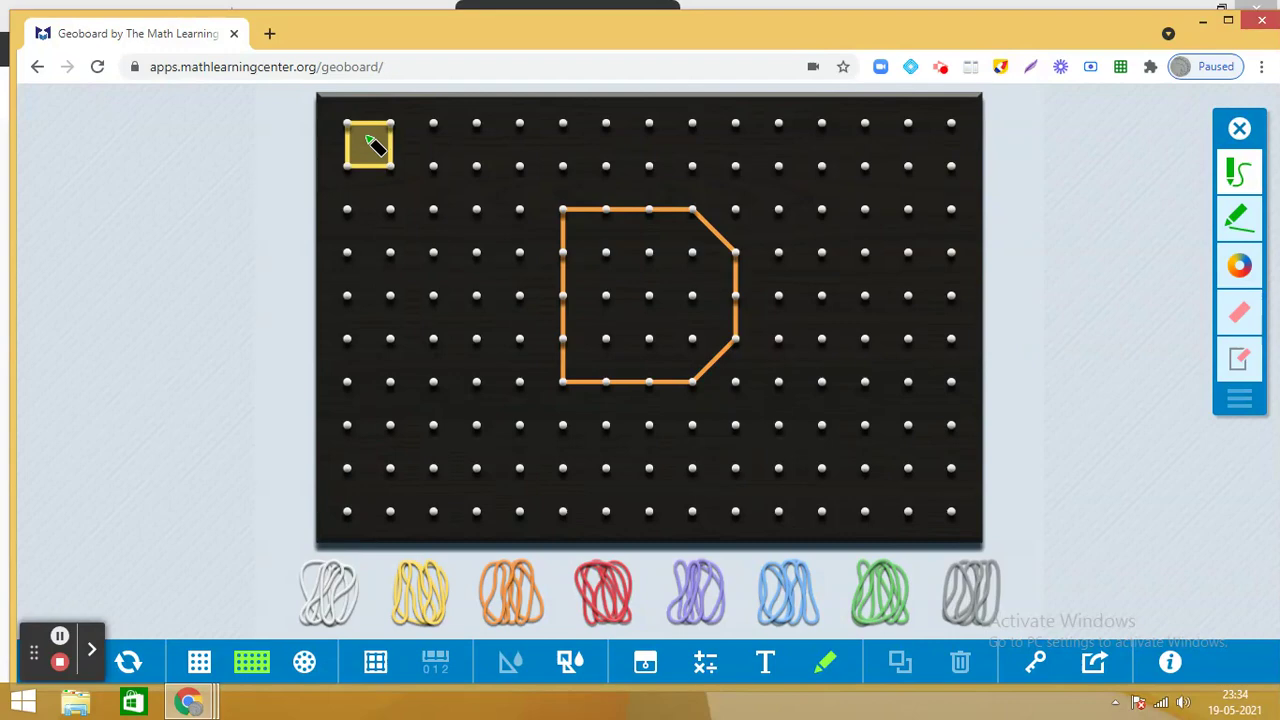
drag(366, 136, 366, 158)
Divide the orange shape into unit squares with three vertical and three horizontal green straight lines along the pegs.
click(1230, 224)
click(1238, 226)
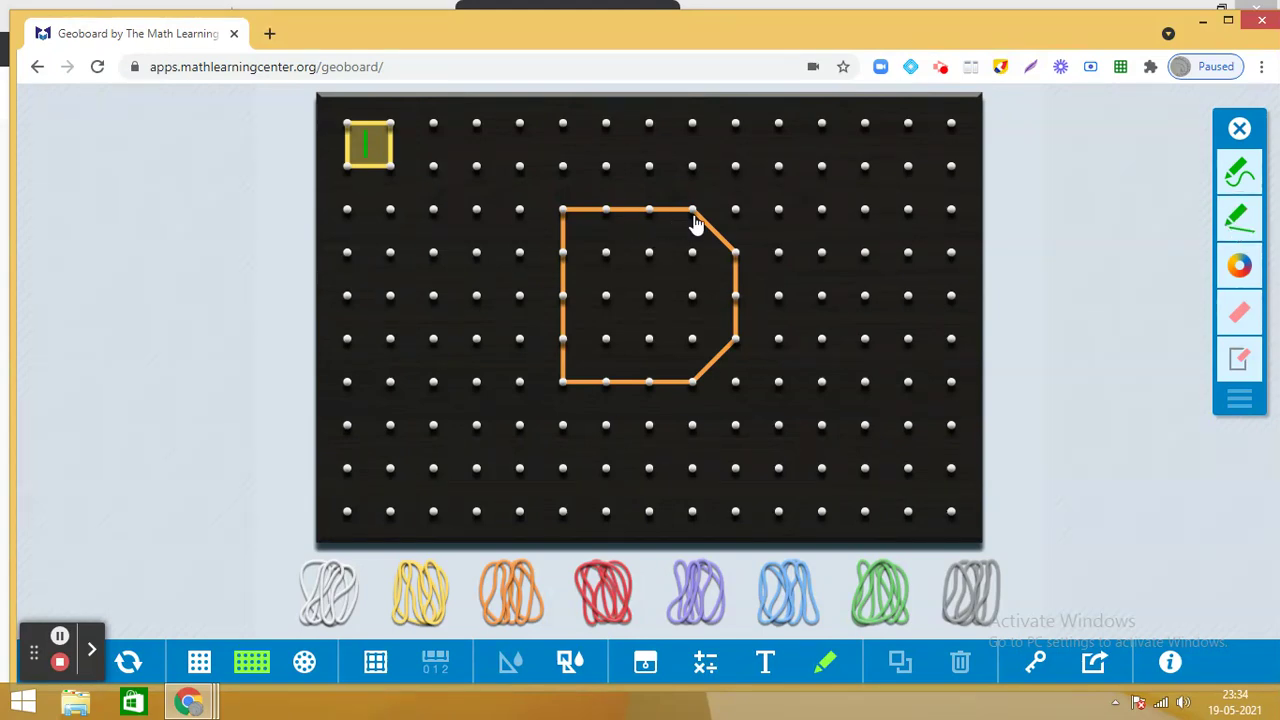
click(1255, 226)
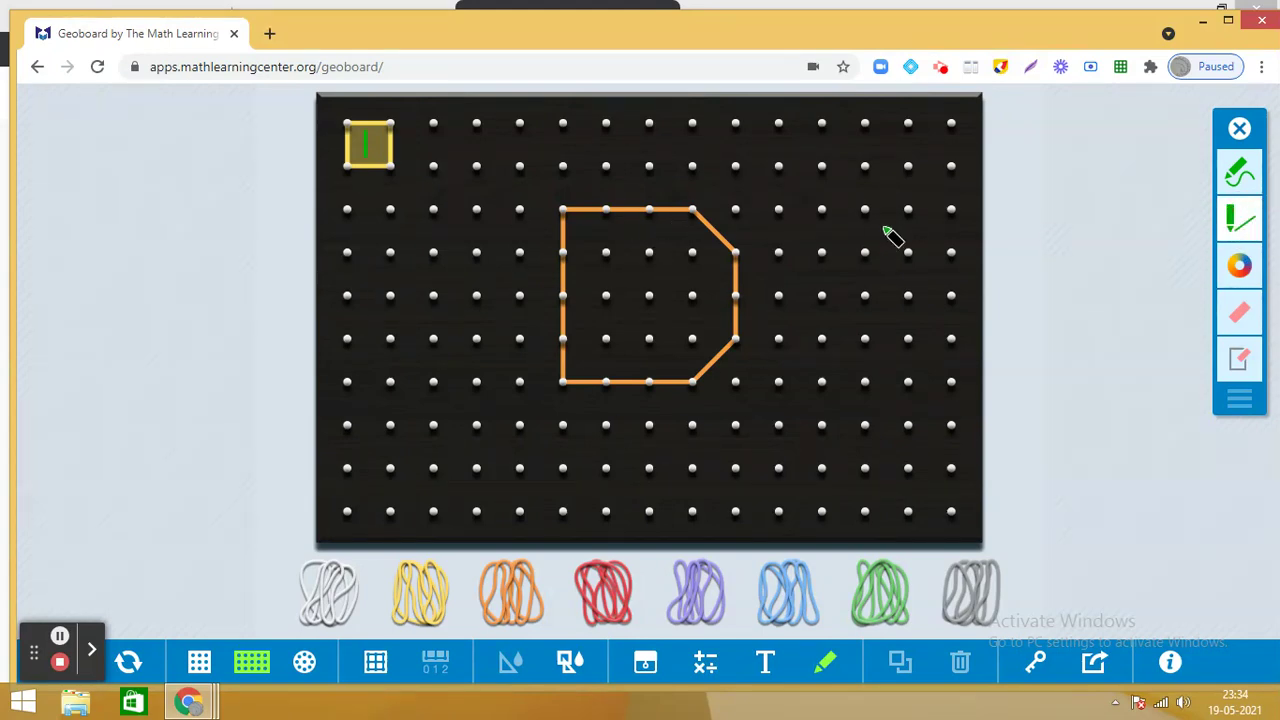
drag(609, 213, 608, 382)
drag(651, 217, 655, 382)
drag(692, 216, 697, 386)
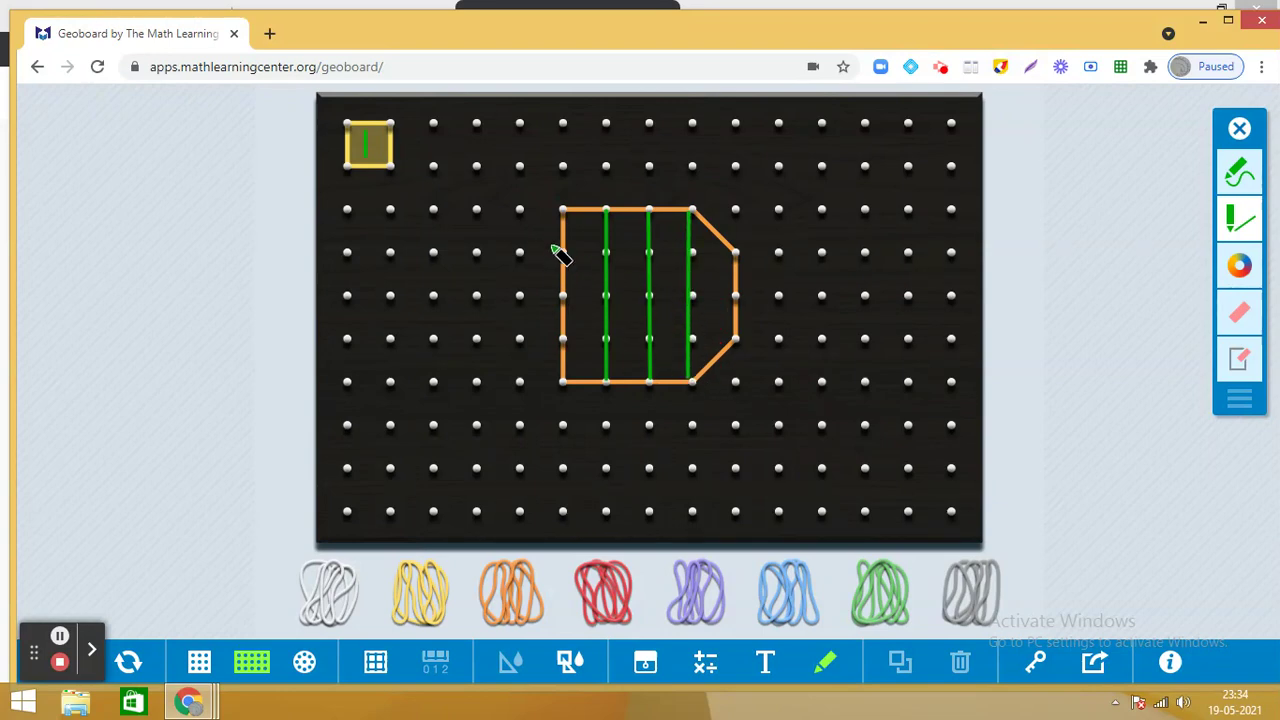
drag(558, 250, 733, 252)
drag(562, 297, 738, 300)
drag(566, 341, 738, 345)
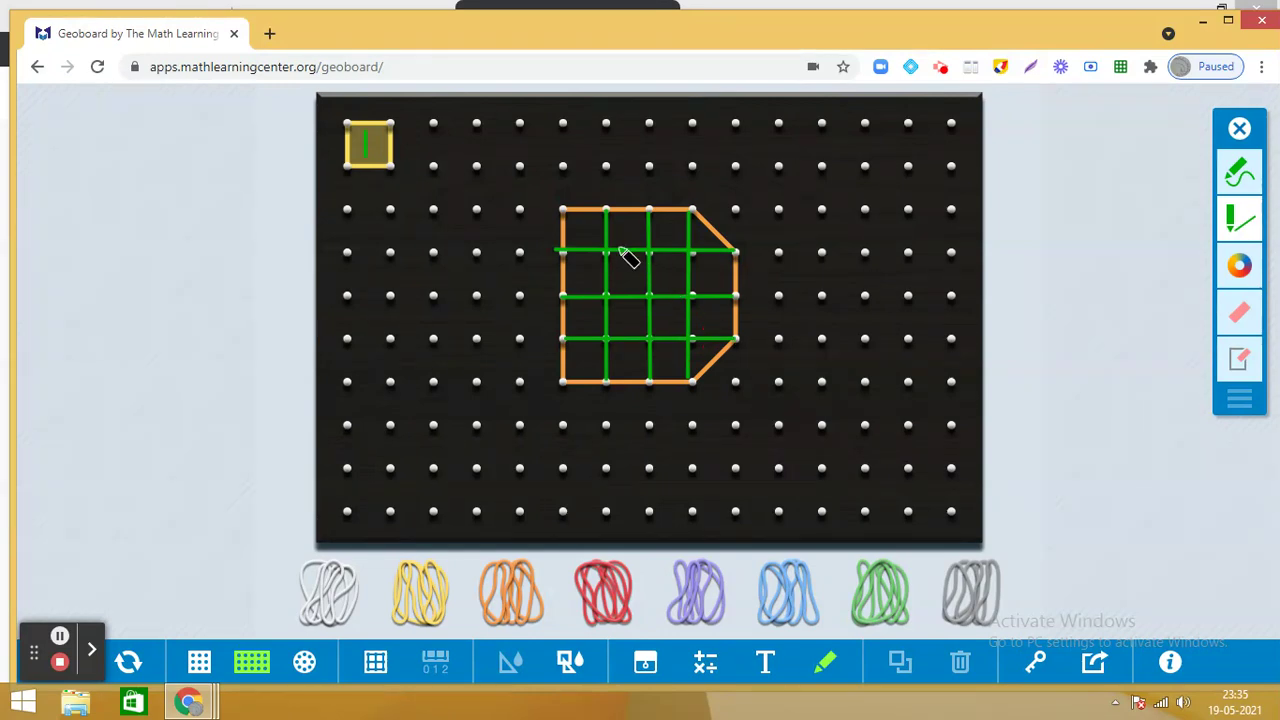
Number the full unit squares inside the orange shape freehand from 1 to 14, row by row.
click(1247, 176)
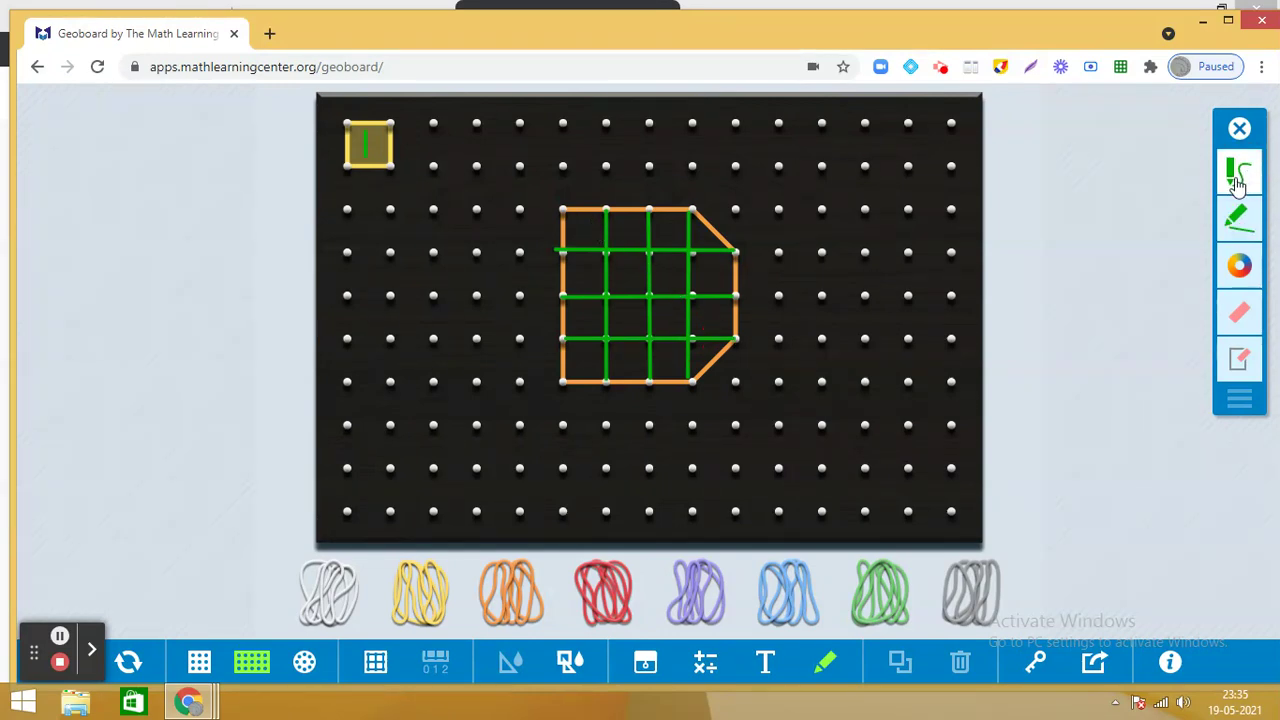
click(1240, 176)
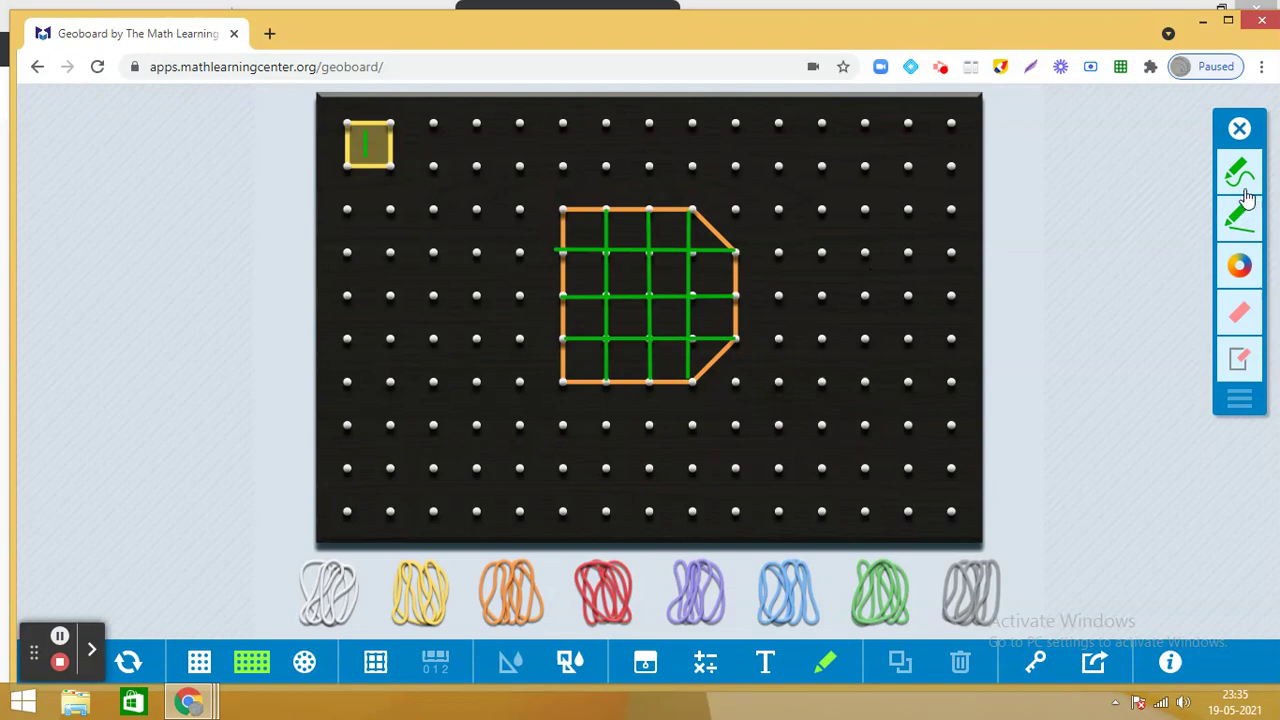
click(1220, 172)
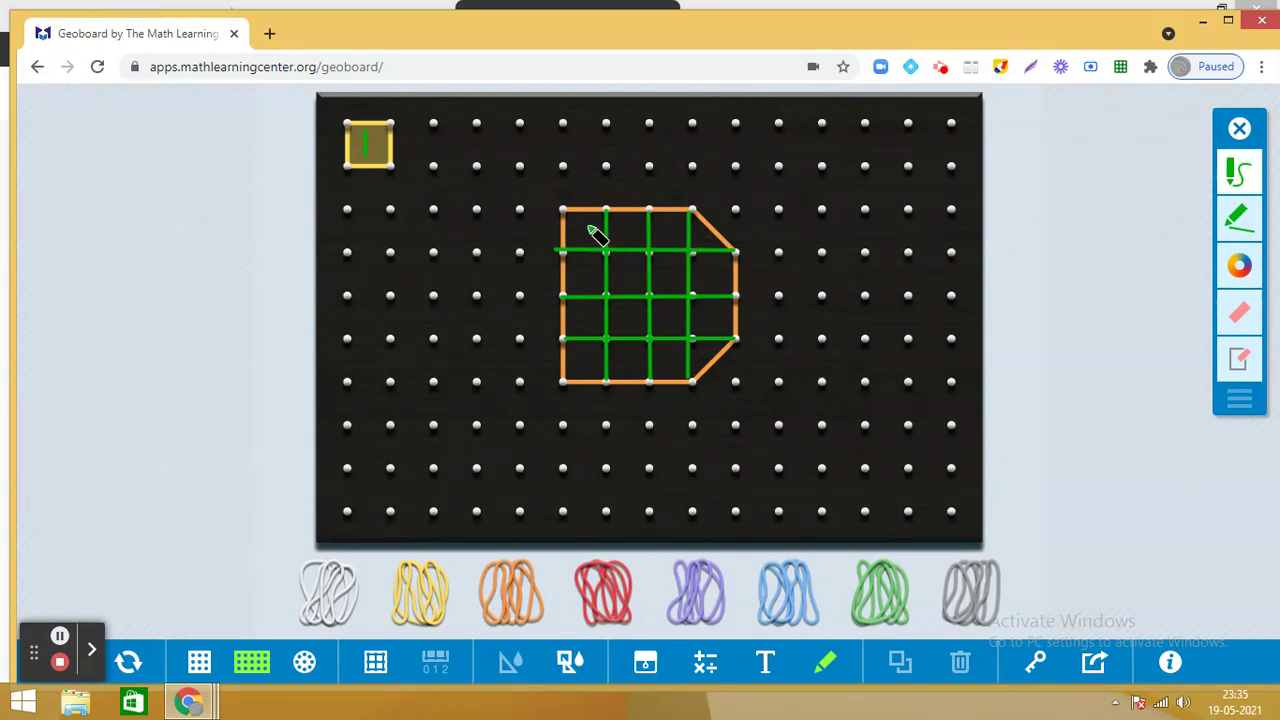
mouse_move(588, 225)
mouse_down()
mouse_move(586, 241)
mouse_move(623, 229)
mouse_move(628, 246)
mouse_move(672, 228)
mouse_move(664, 250)
mouse_up()
mouse_move(587, 261)
mouse_down()
mouse_move(586, 282)
mouse_move(634, 277)
mouse_move(620, 288)
mouse_up()
mouse_move(624, 263)
mouse_down()
mouse_move(711, 263)
mouse_move(707, 286)
mouse_up()
mouse_move(577, 305)
mouse_down()
mouse_move(583, 334)
mouse_move(640, 317)
mouse_move(622, 320)
mouse_move(632, 337)
mouse_move(710, 329)
mouse_up()
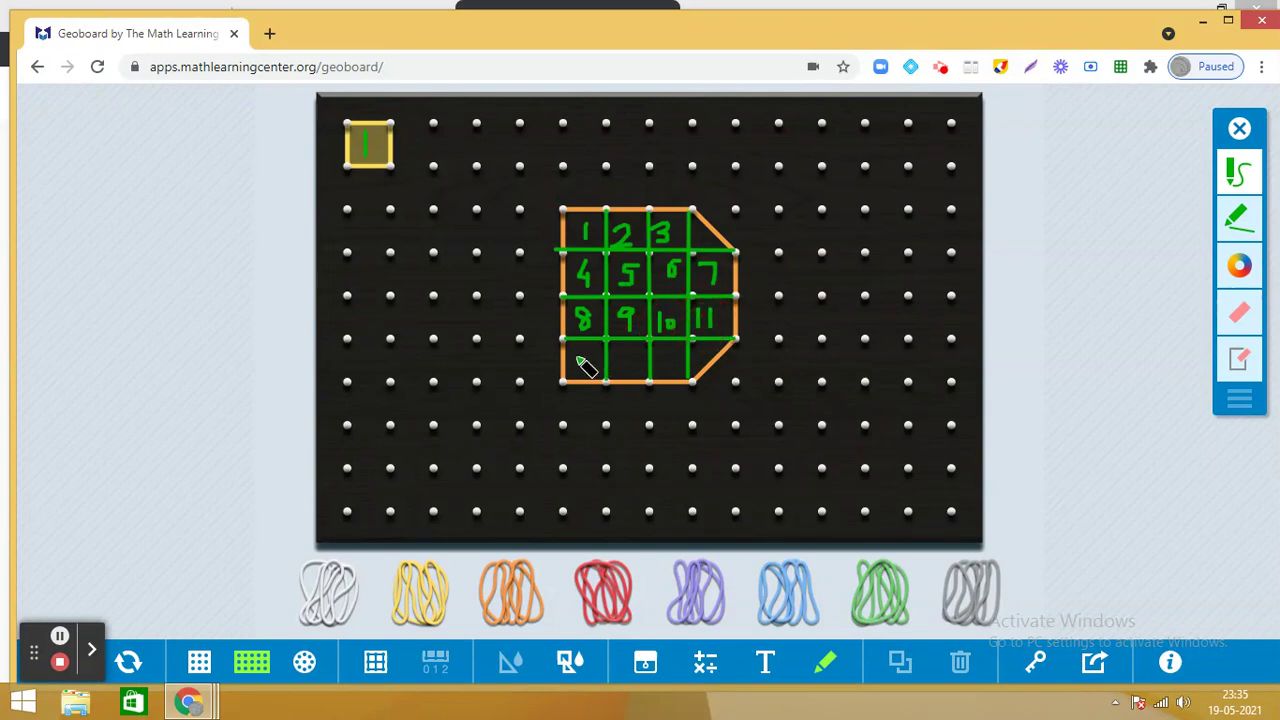
mouse_move(577, 352)
mouse_down()
mouse_move(577, 370)
mouse_move(682, 368)
mouse_up()
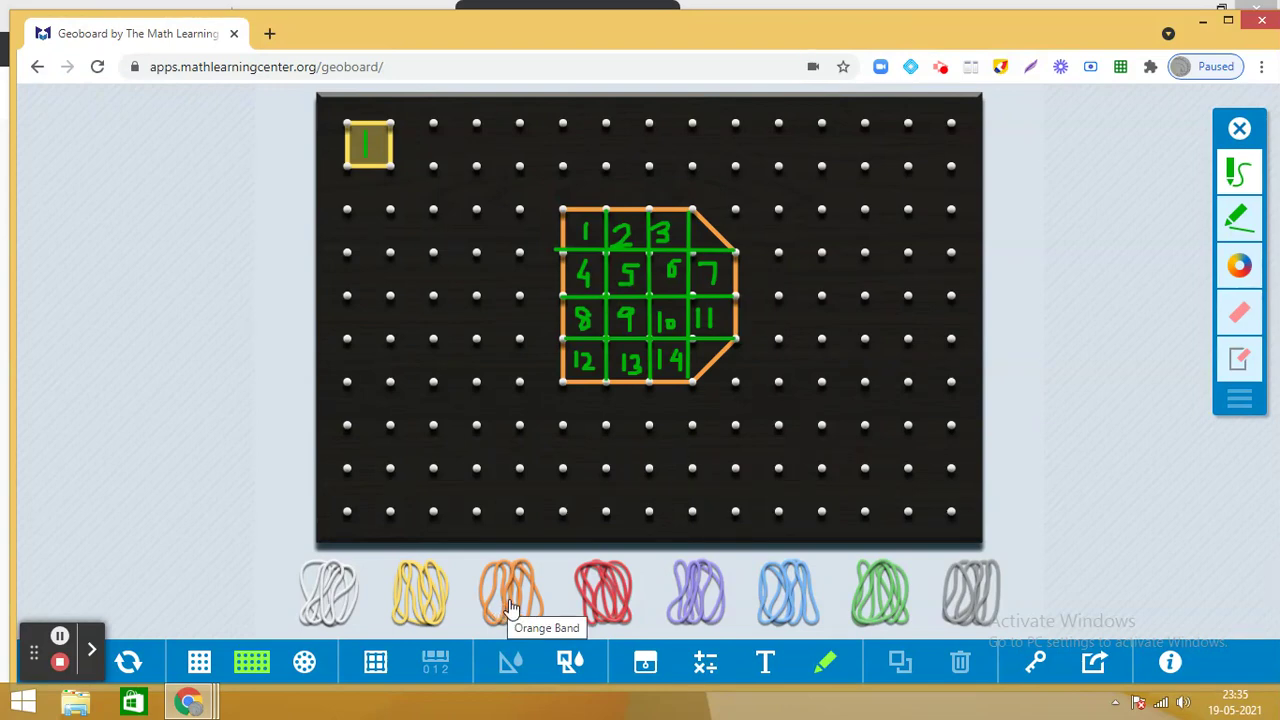
Stretch an orange band around the half square at the orange shape's lower slanted corner and fill the triangle.
drag(510, 607, 694, 381)
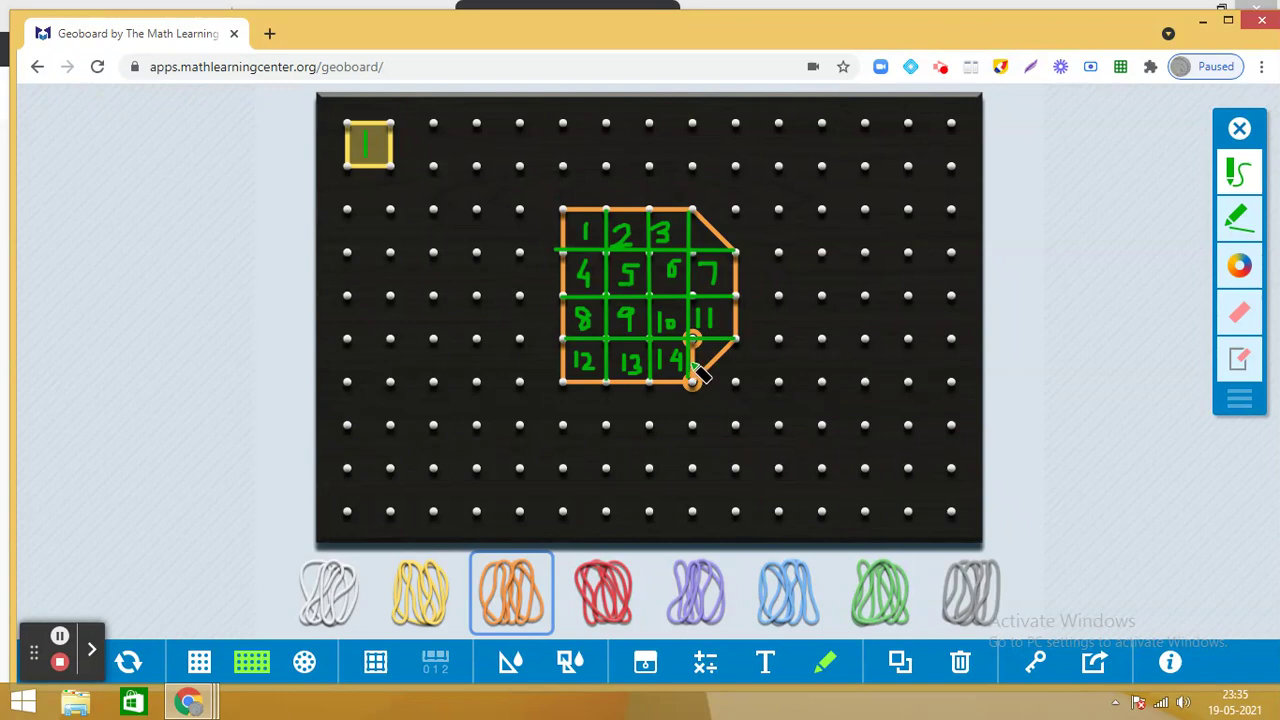
click(1239, 129)
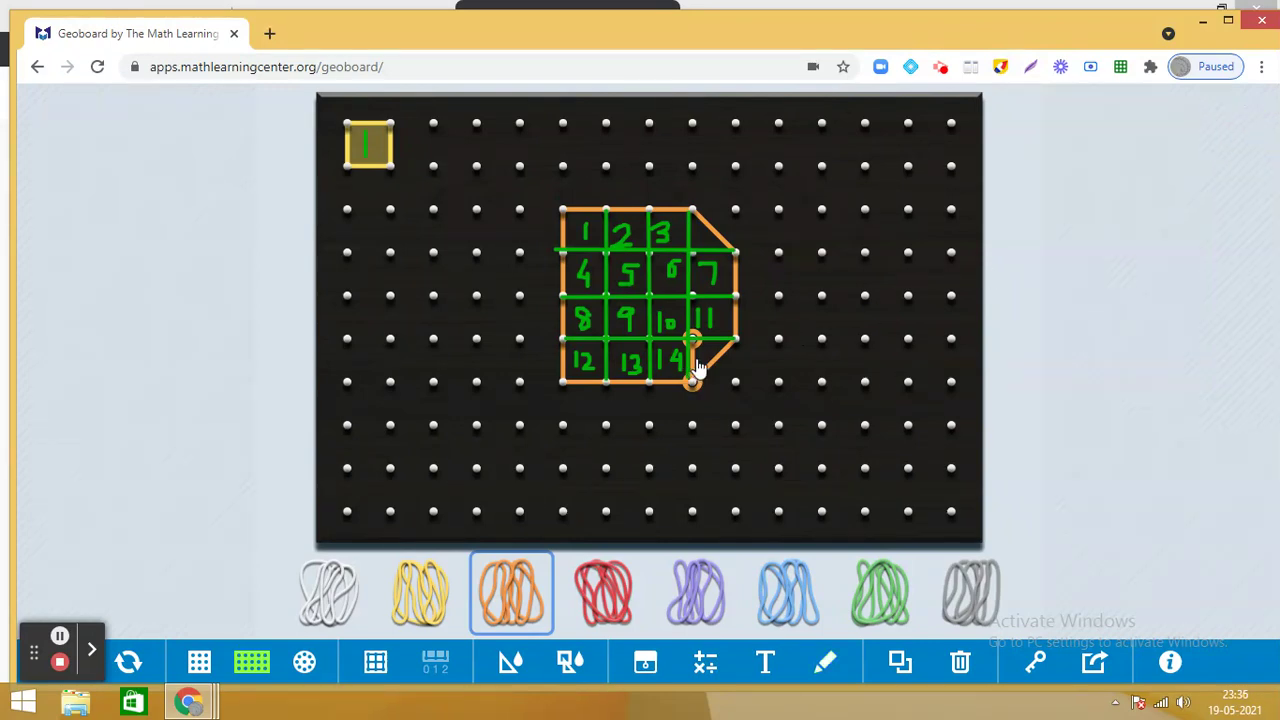
drag(696, 370, 740, 345)
click(510, 666)
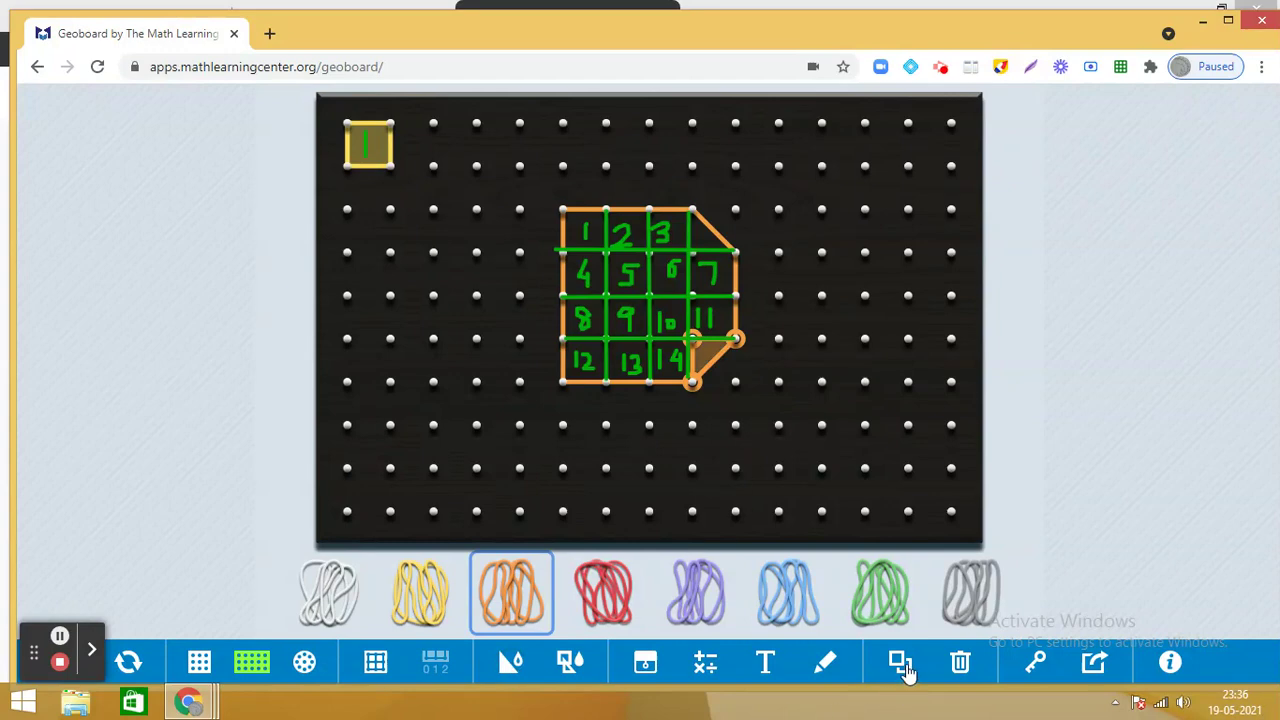
Duplicate the filled orange triangle and place the copy on the empty pegs above and right of the orange shape.
click(903, 666)
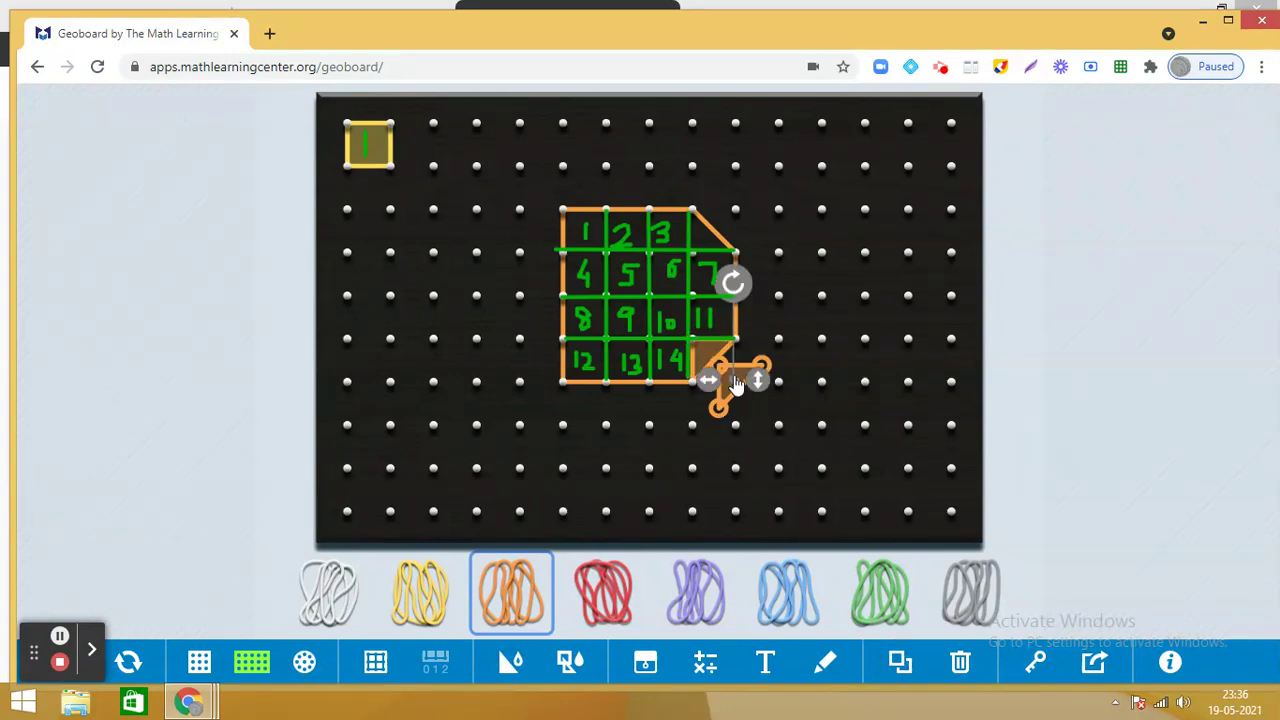
drag(735, 385, 838, 192)
click(855, 230)
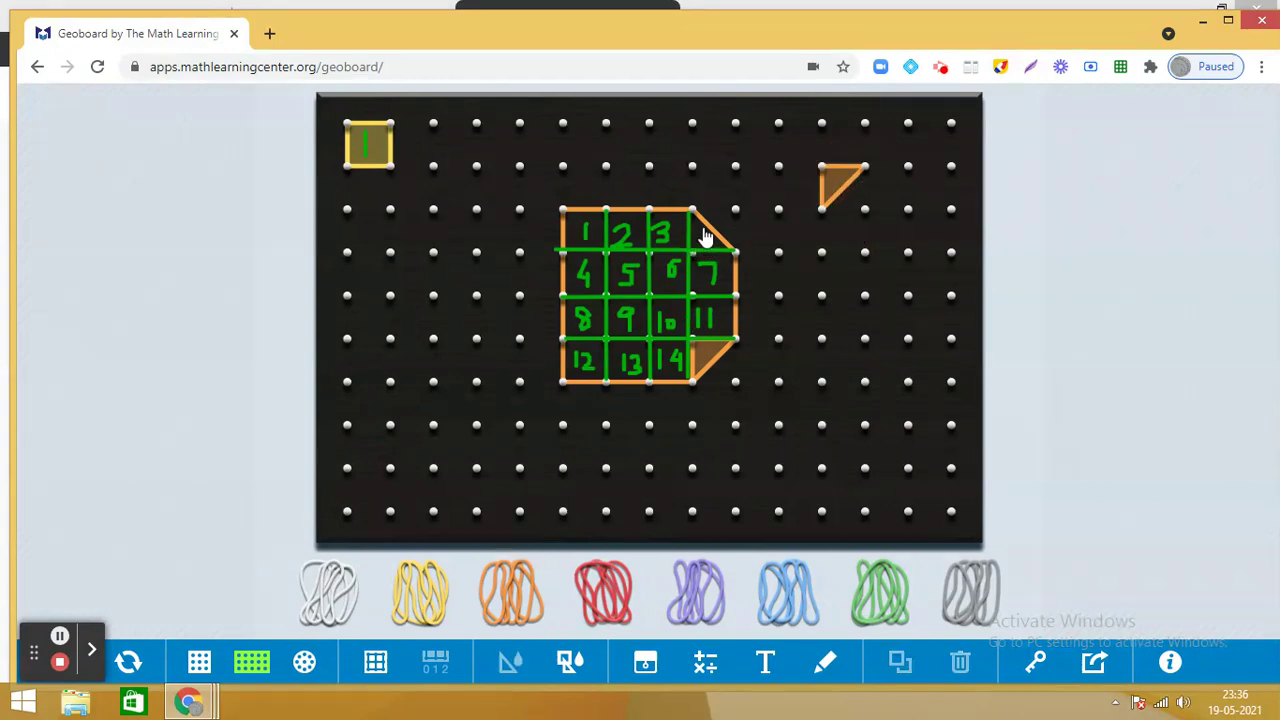
Form a filled red triangle over the orange shape's upper slanted corner, and rotate a duplicate to complete a unit square with the separate orange triangle.
drag(594, 600, 737, 258)
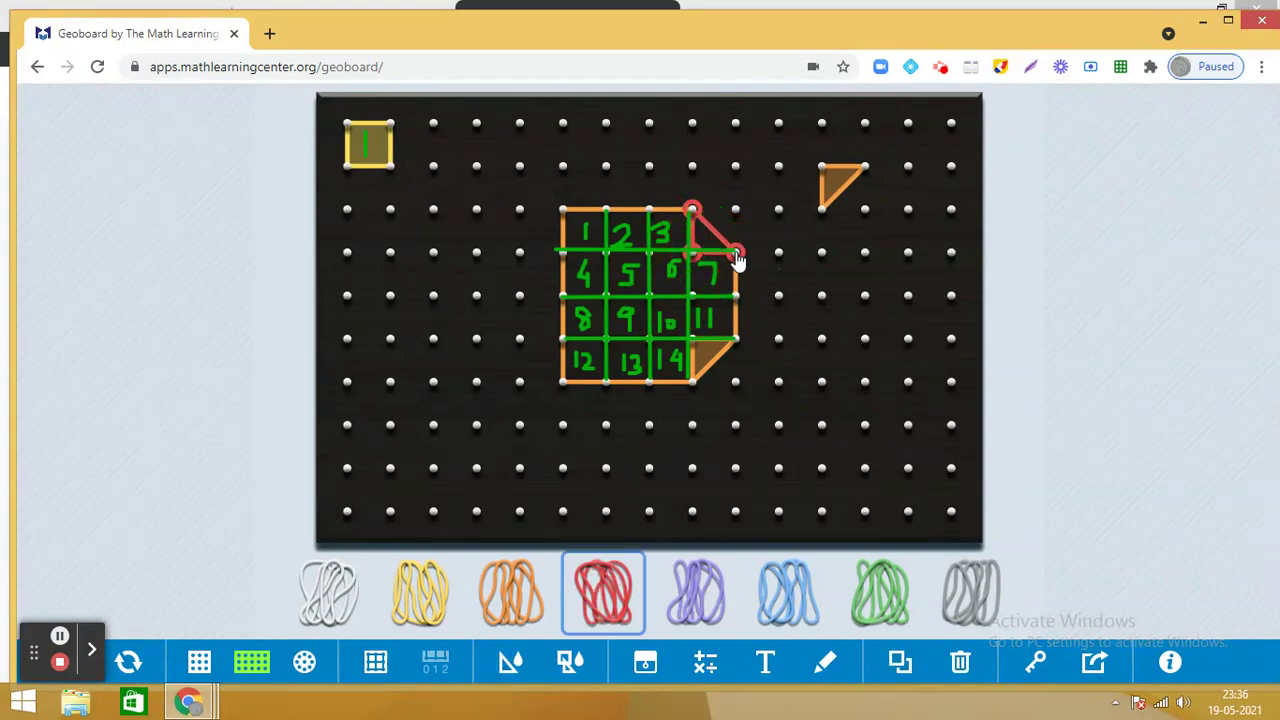
click(510, 662)
click(905, 662)
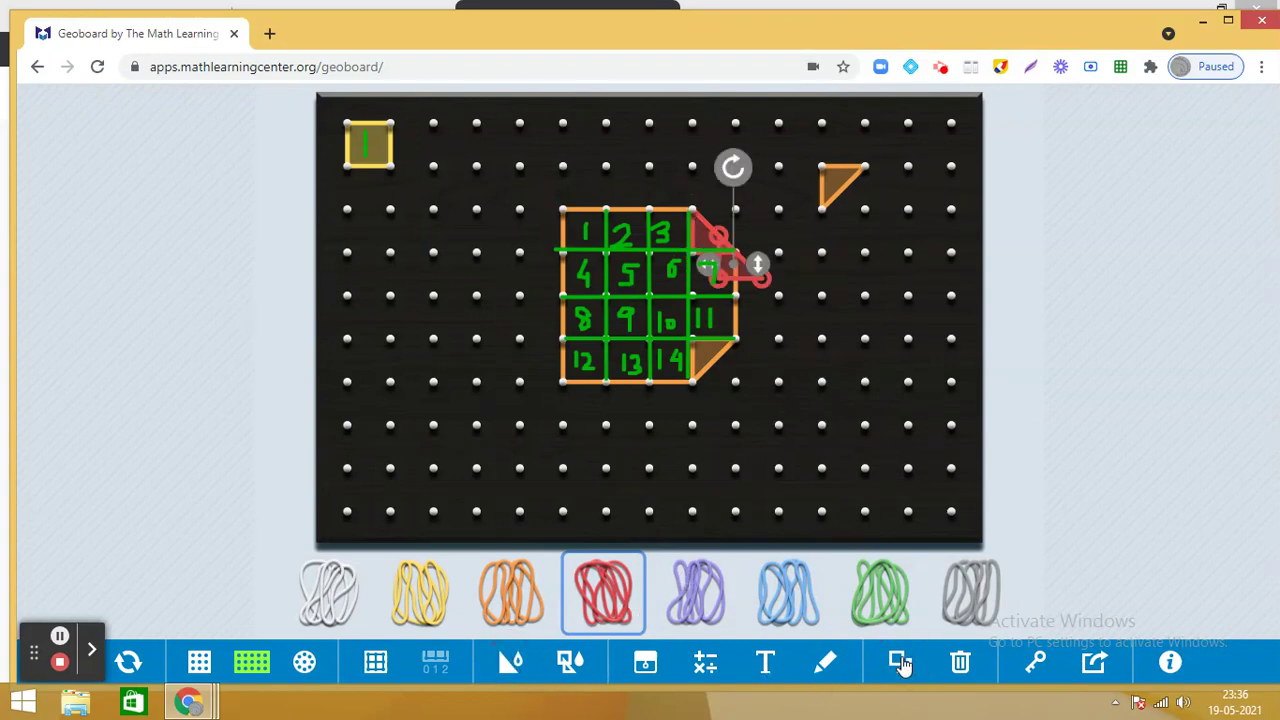
drag(735, 277, 851, 242)
drag(852, 138, 845, 196)
click(911, 233)
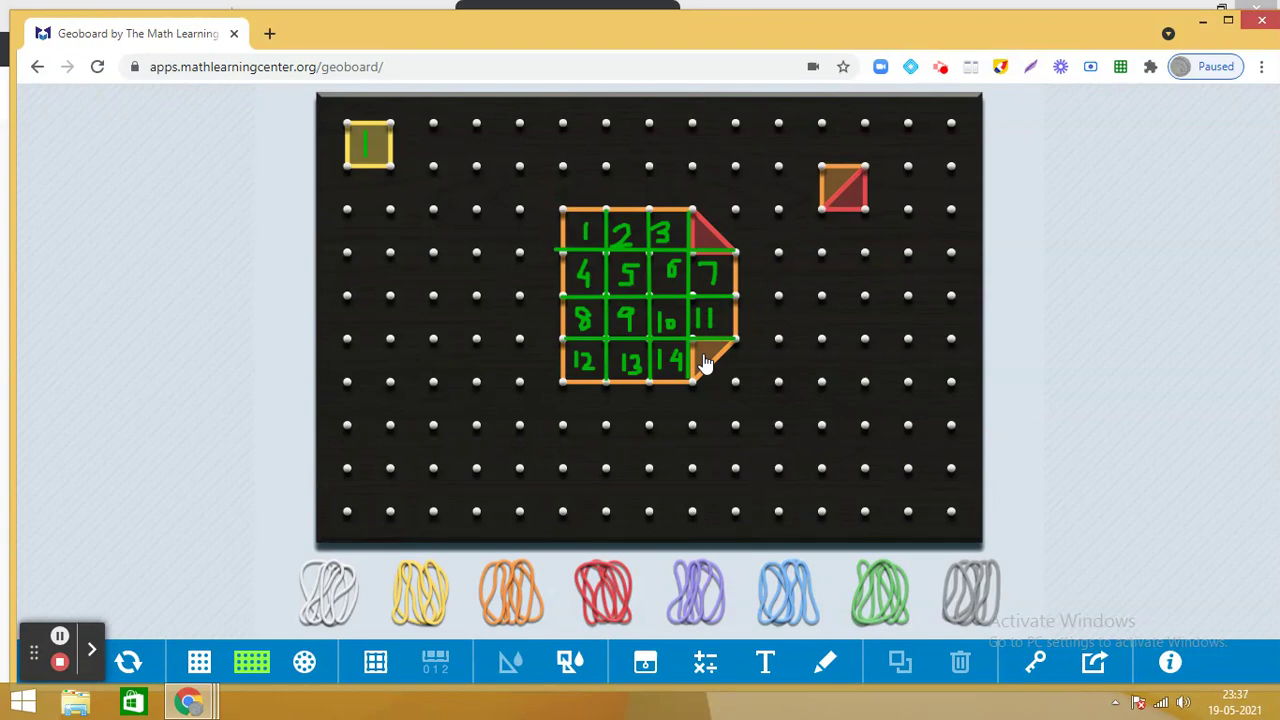
Stretch a yellow band into a pointed polygon 4 units high and 3 units wide, right of the orange shape.
drag(420, 592, 386, 395)
drag(689, 424, 820, 432)
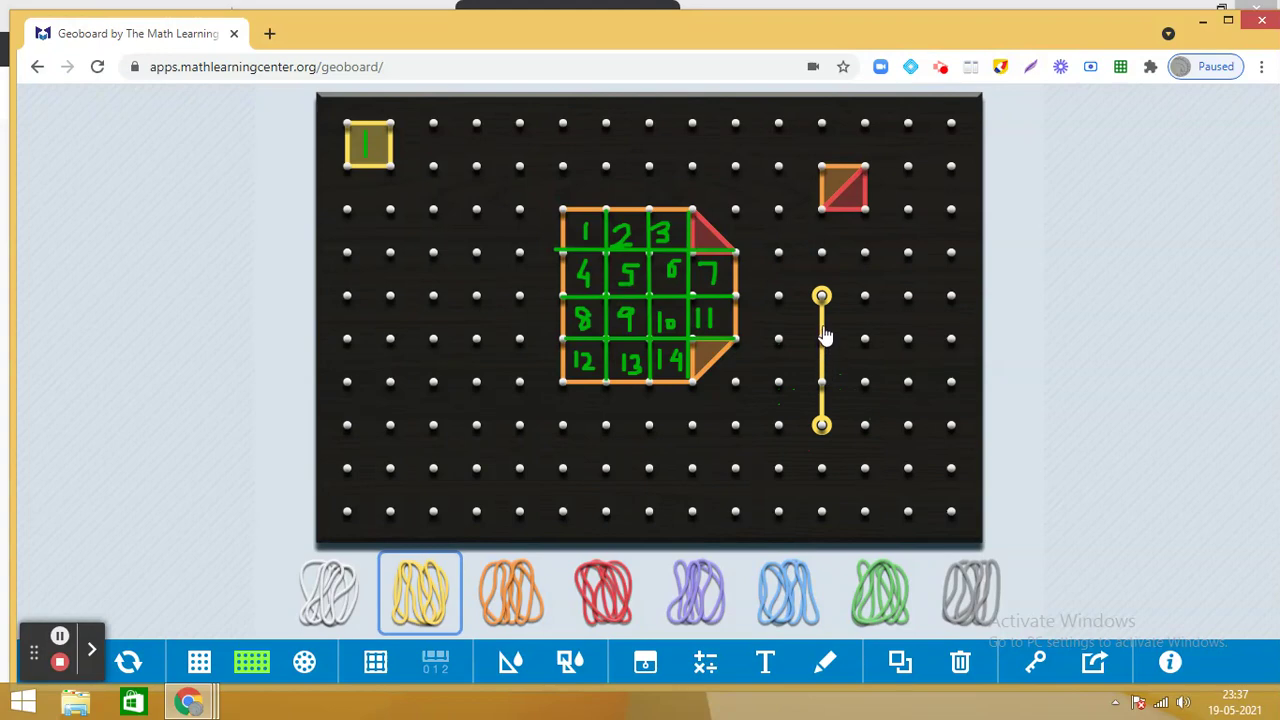
drag(825, 336, 908, 298)
drag(876, 344, 868, 437)
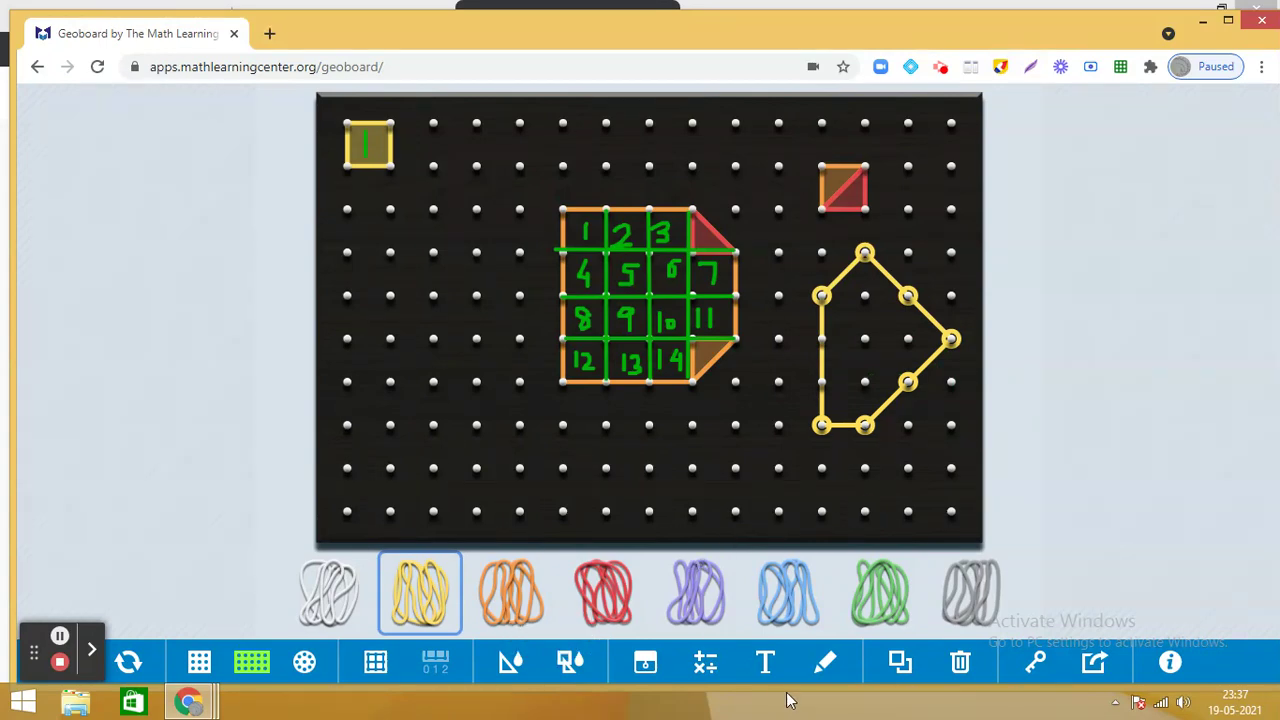
Divide the yellow polygon into unit and half squares with two vertical and three horizontal green straight lines.
click(826, 664)
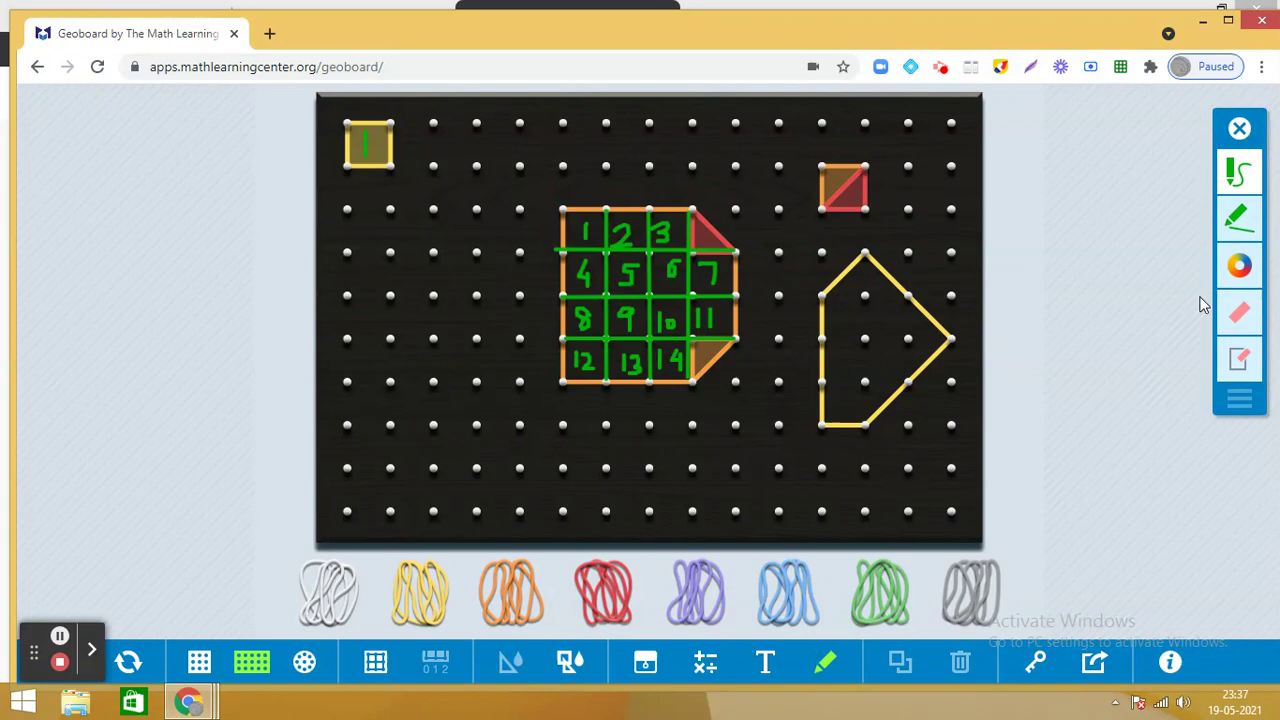
click(1237, 222)
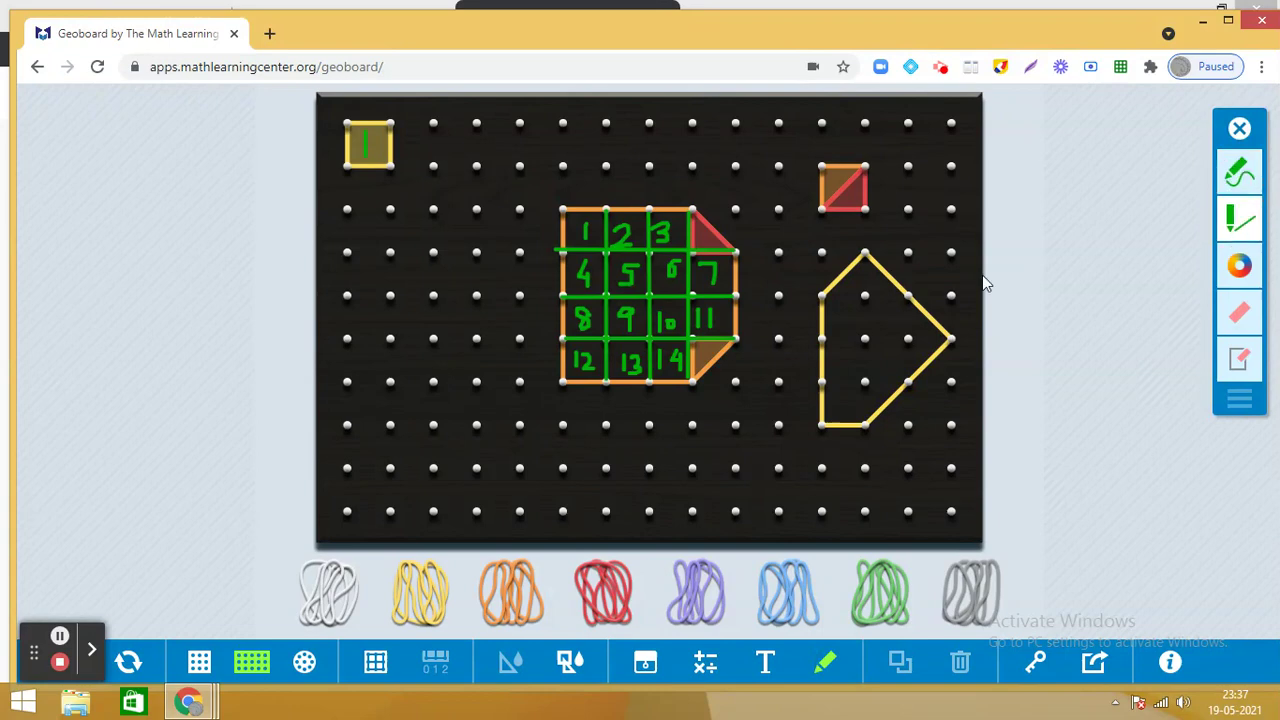
drag(865, 254, 866, 426)
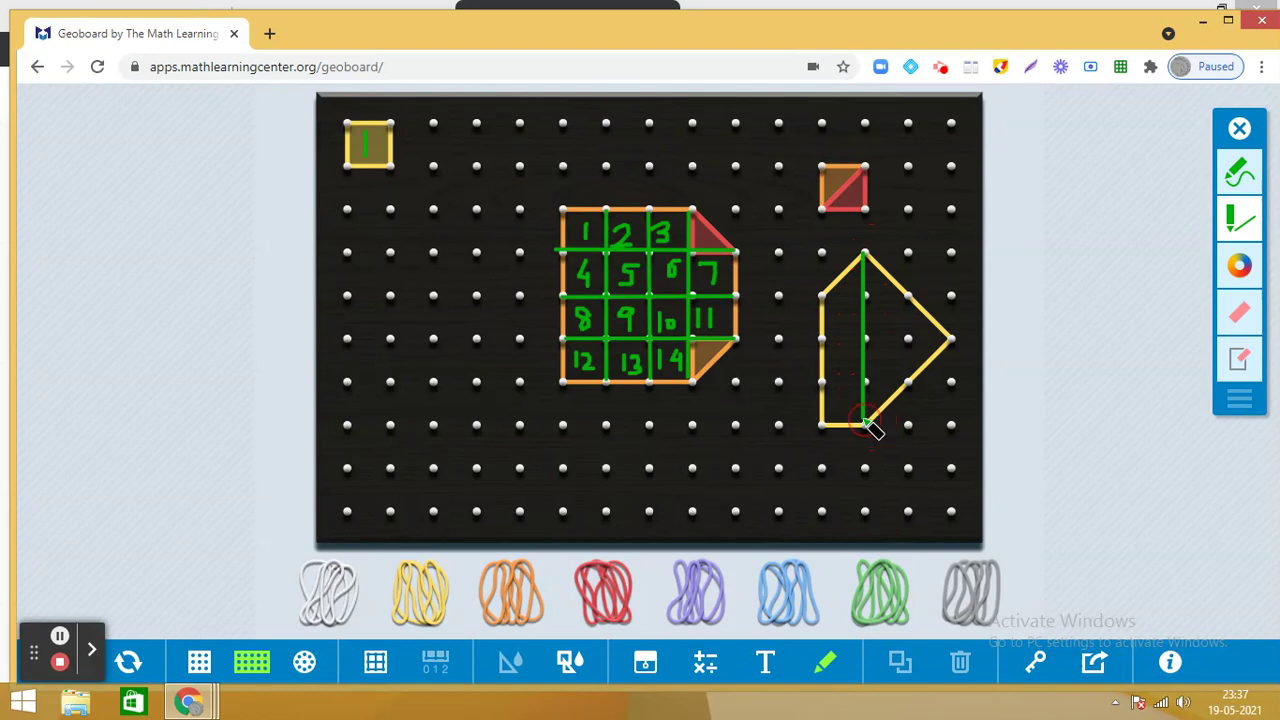
drag(822, 296, 908, 296)
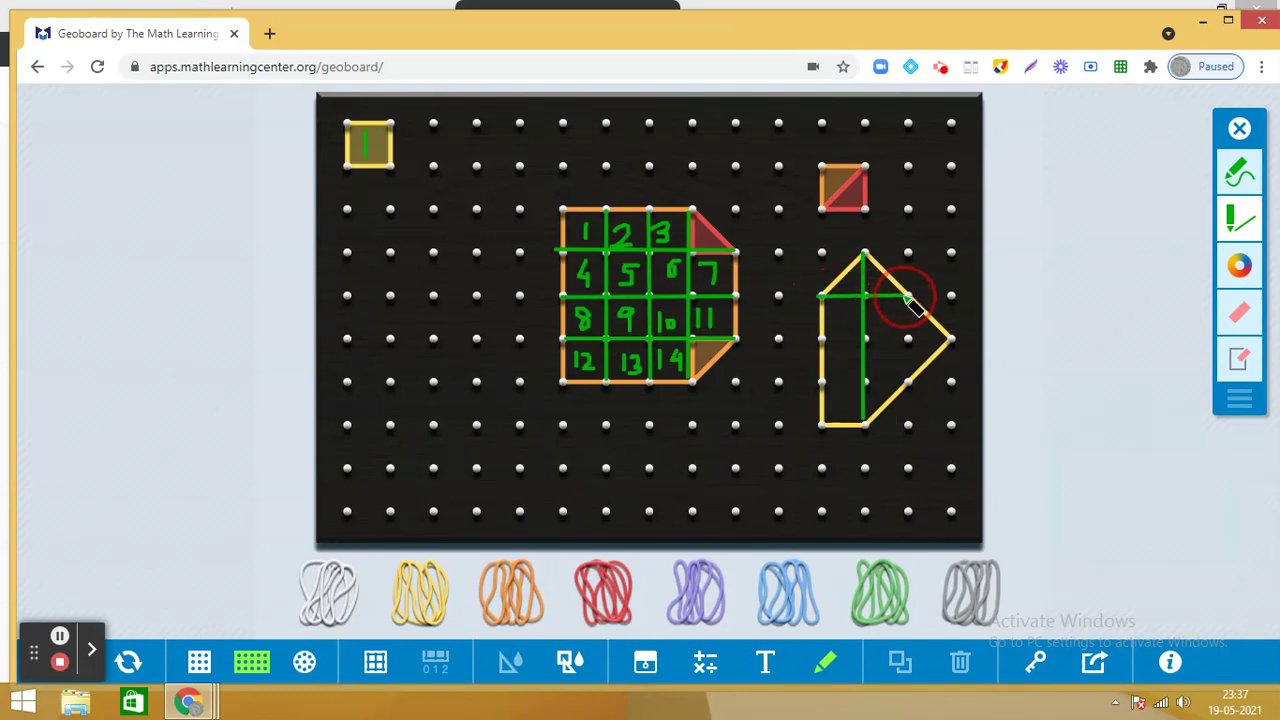
drag(821, 341, 951, 341)
drag(822, 381, 918, 388)
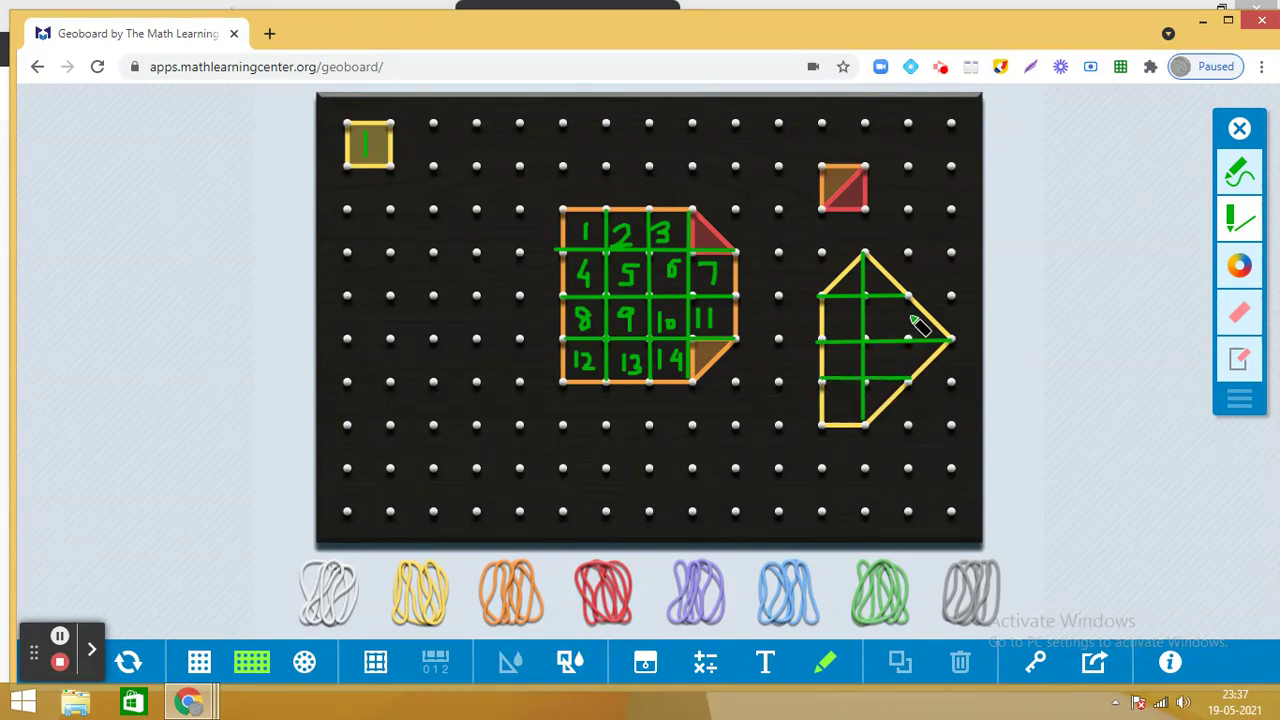
drag(908, 296, 911, 382)
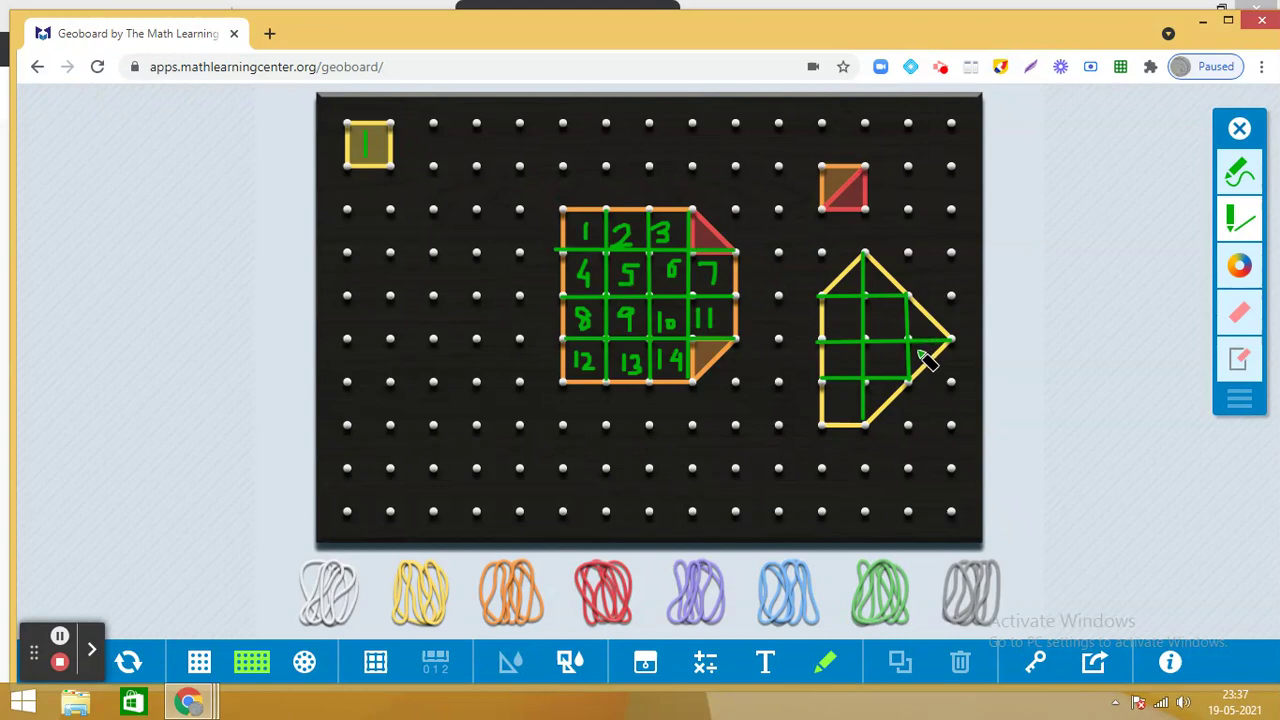
drag(910, 340, 945, 340)
Write the yellow polygon's area, 7.5 sq units, in green freehand below it.
click(1239, 176)
click(1237, 178)
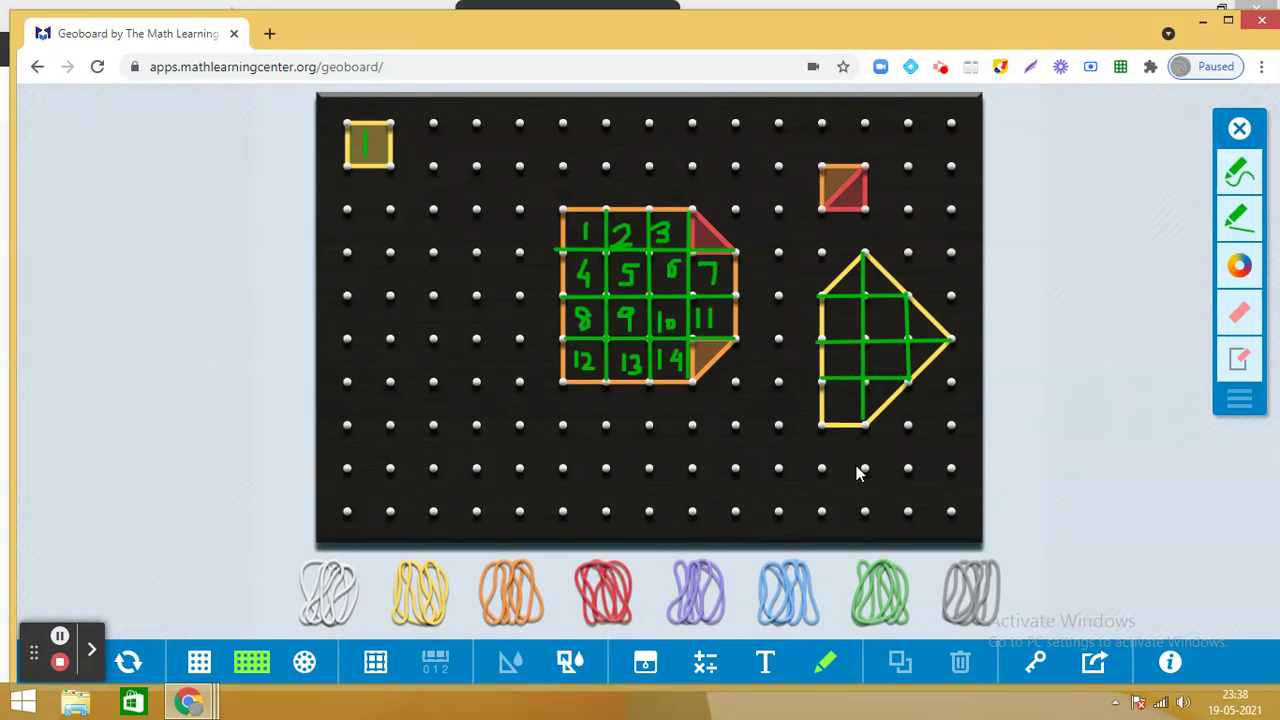
click(1236, 172)
mouse_move(798, 450)
mouse_down()
mouse_move(817, 460)
mouse_move(810, 488)
mouse_up()
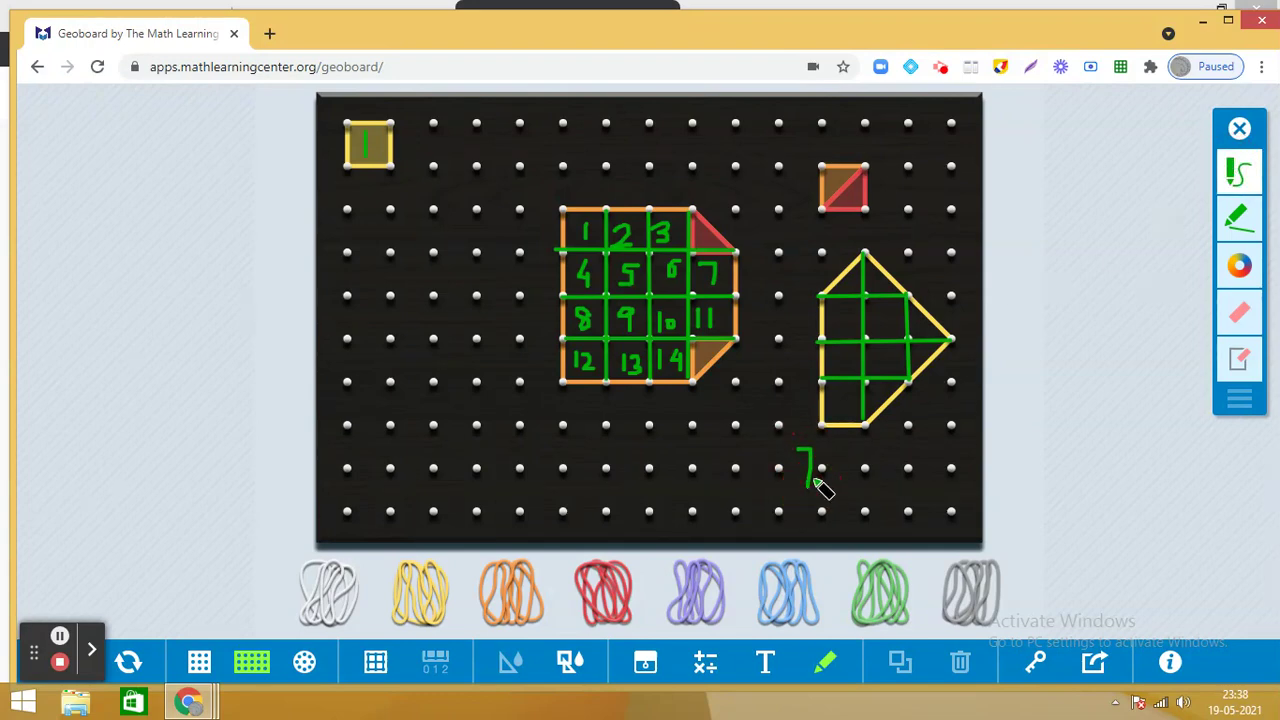
click(820, 466)
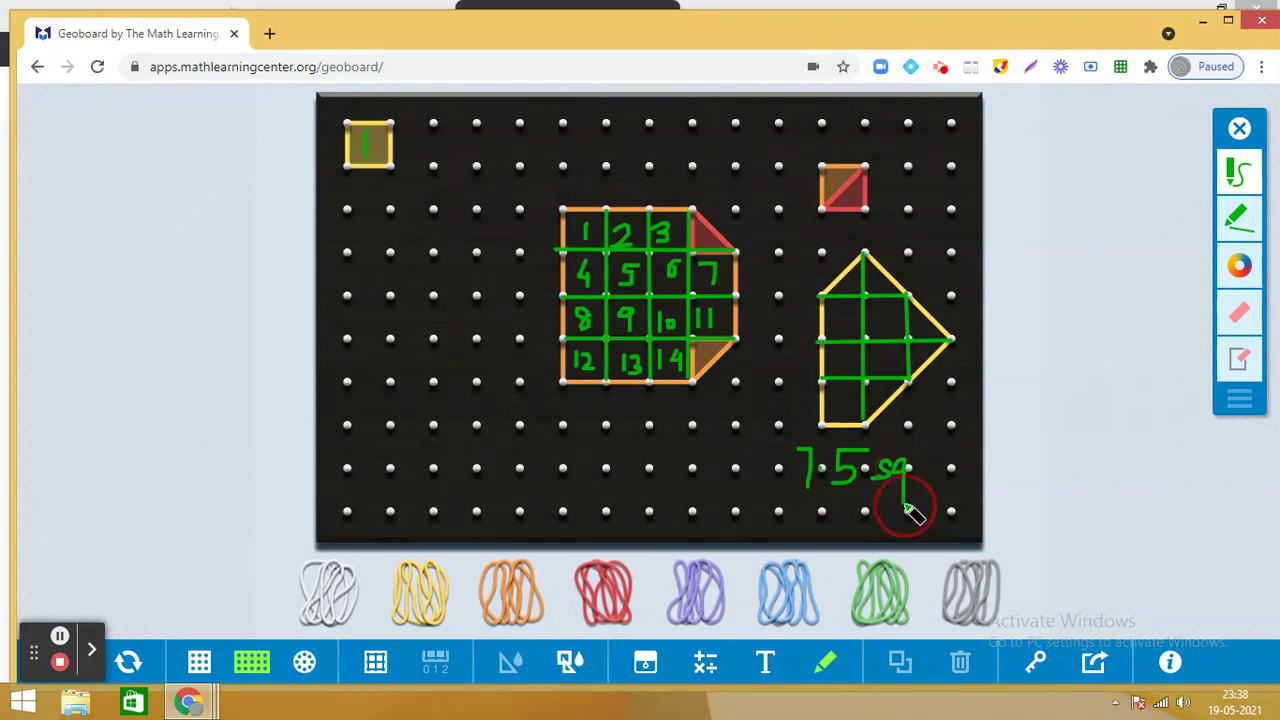
click(925, 464)
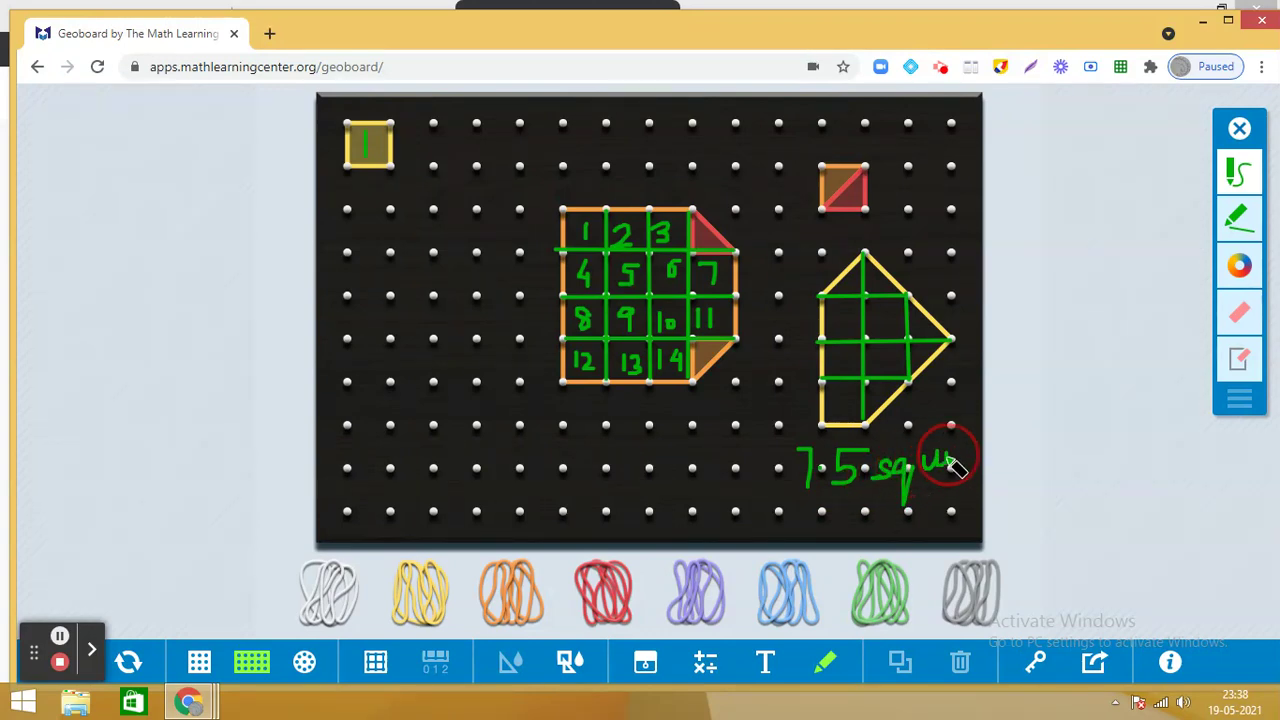